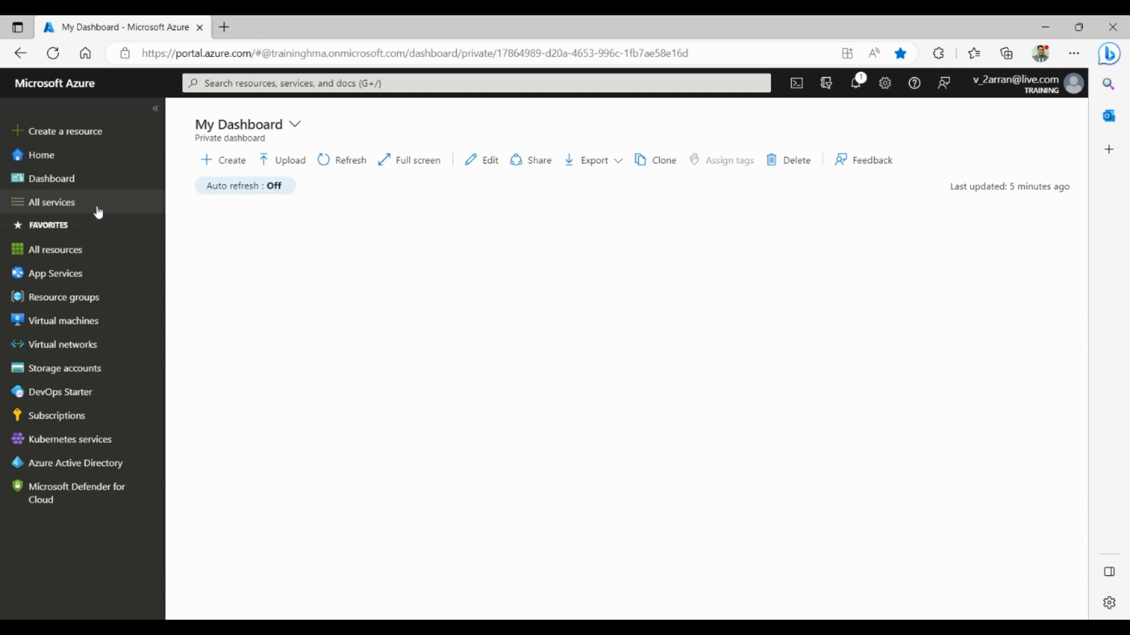
Step: Find the Marketplace among all services by filtering for "market" and open it
click(97, 210)
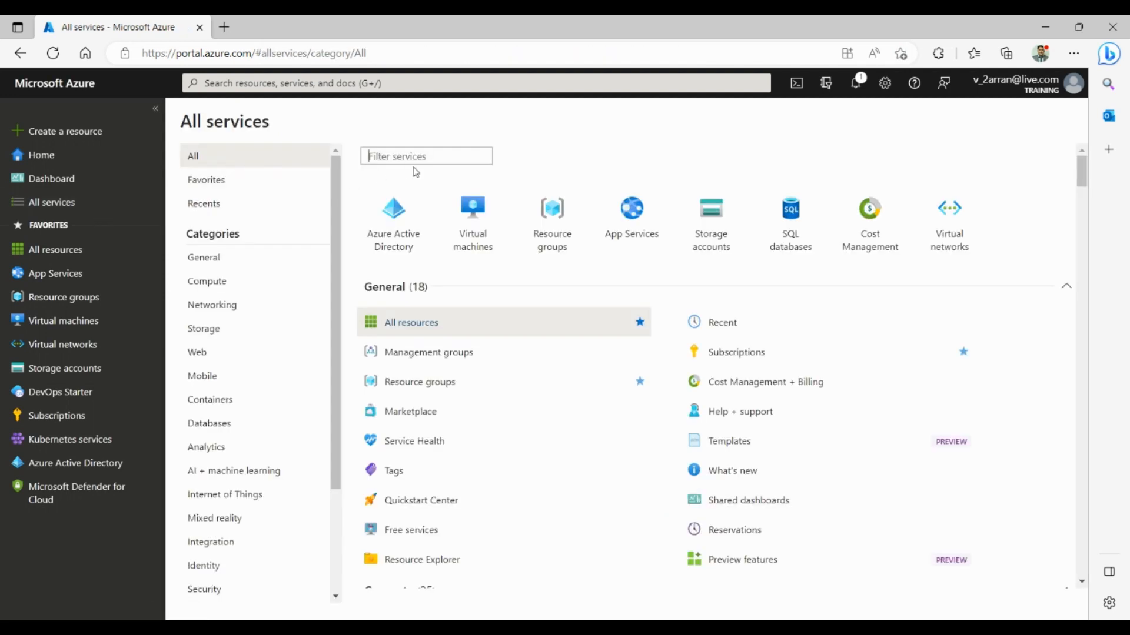
text(market)
click(412, 189)
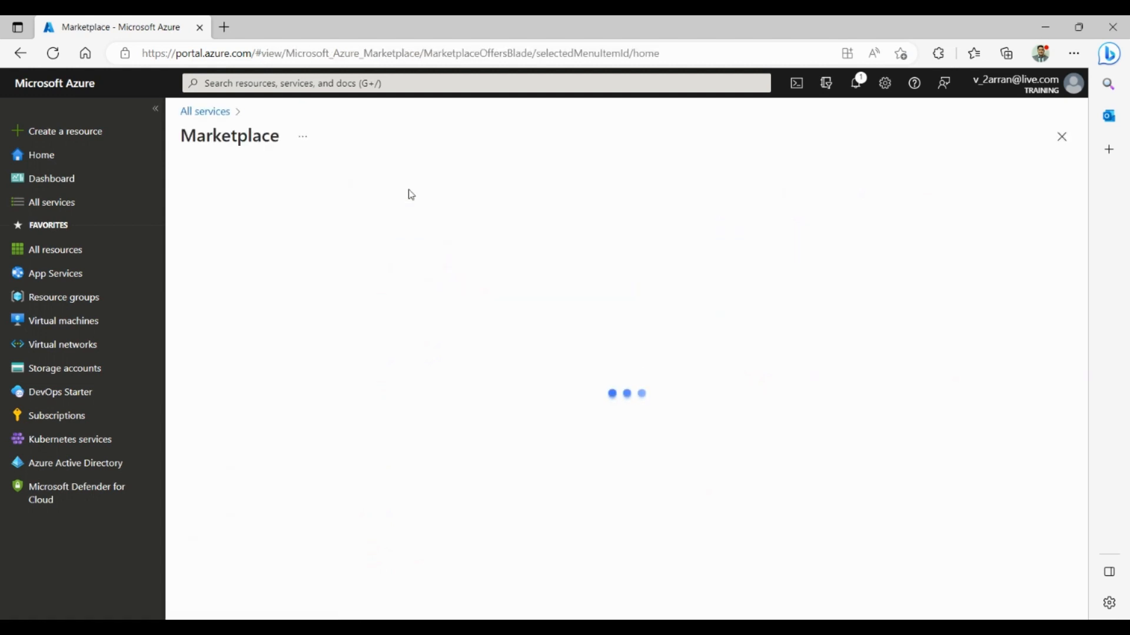
Step: Search the Marketplace for "wordpress" and start creating the Niles Partners WordPress virtual machine with the wordpress-v- 6.0.0 plan
click(411, 193)
text(wordp)
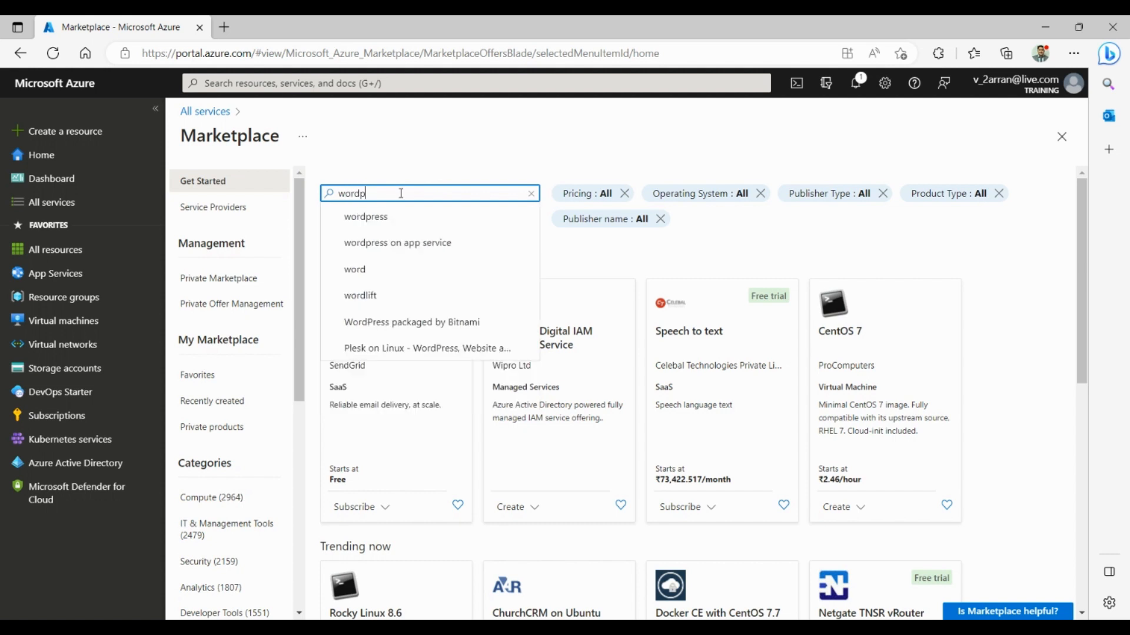
text(ress)
click(380, 219)
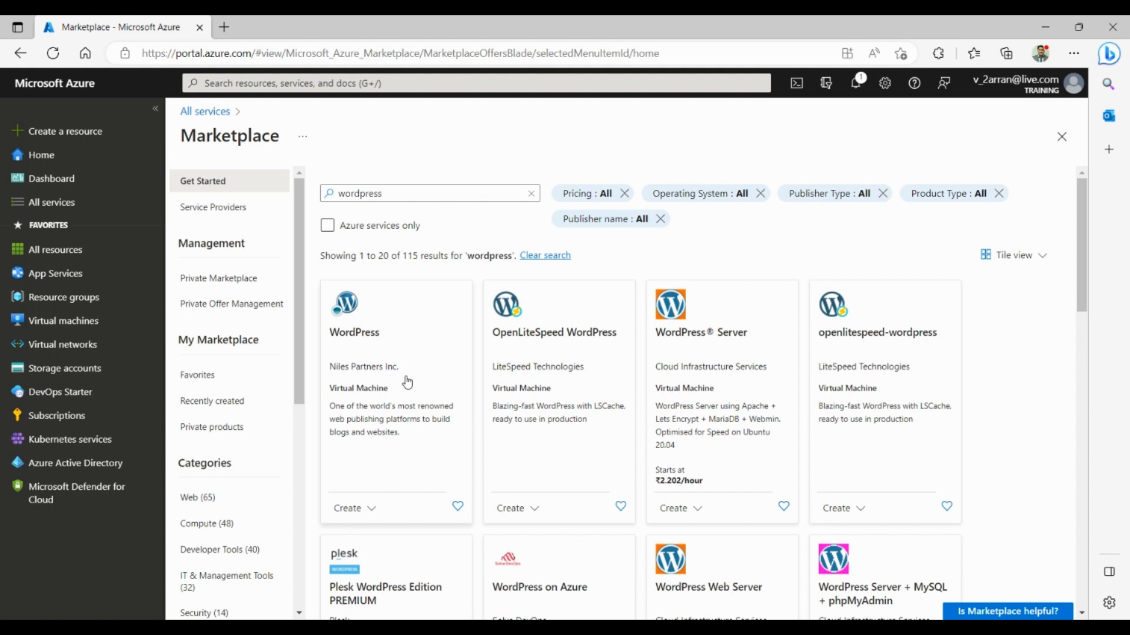
click(369, 507)
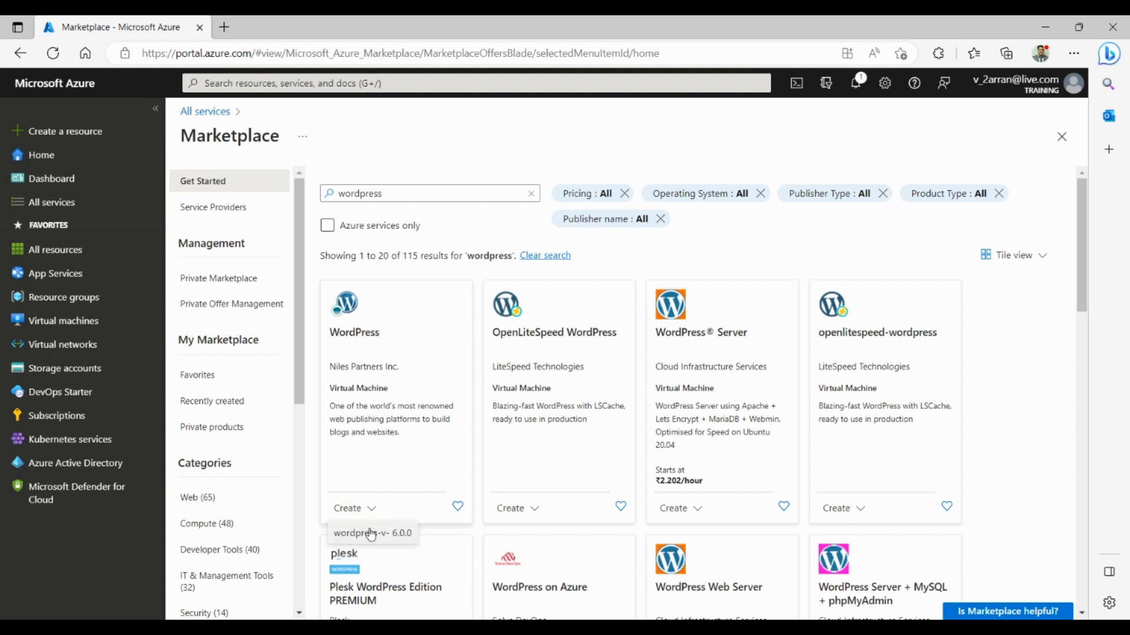
click(372, 534)
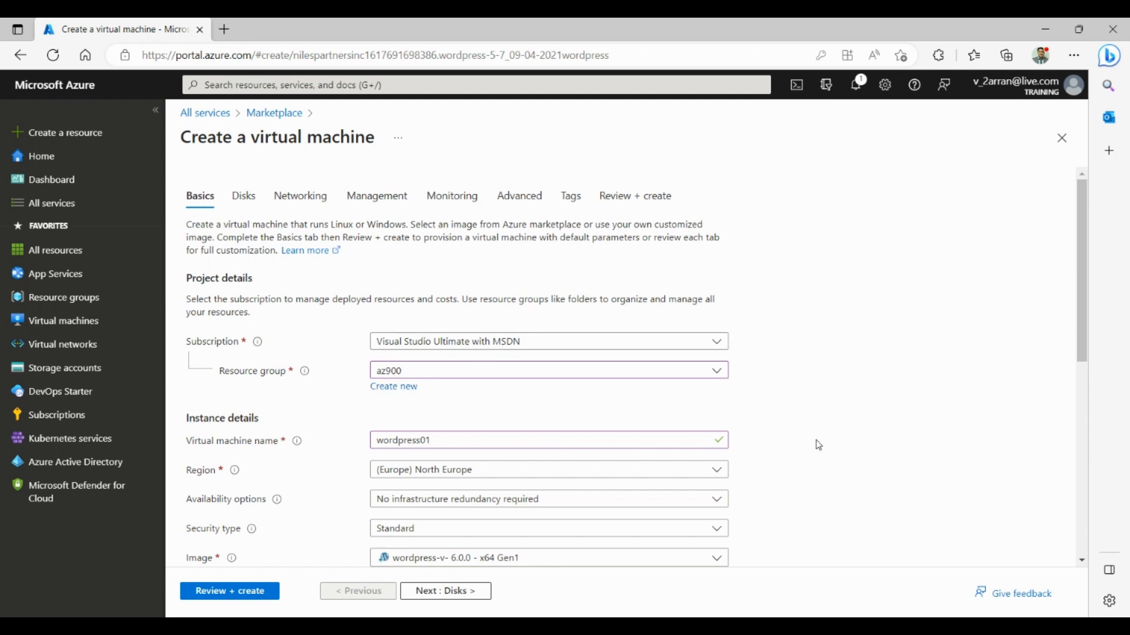
Step: Complete the basics for wordpress01 in resource group az900, using password authentication with an administrator username and a confirmed password, and continue to the disk settings
scroll(819, 445, down, 4)
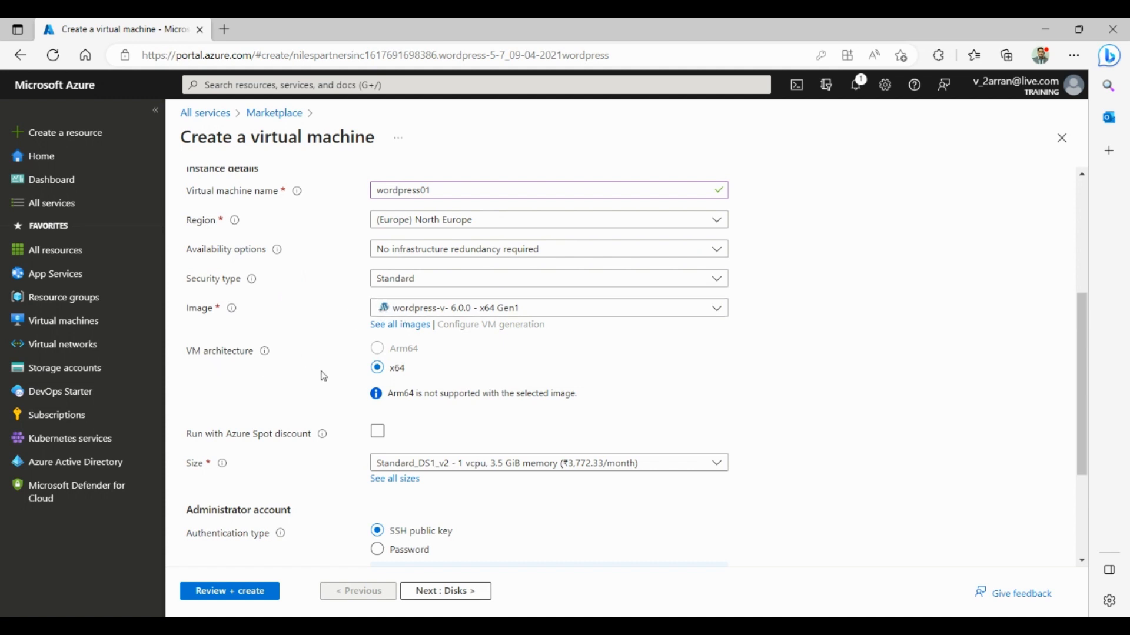
scroll(322, 376, down, 1)
scroll(323, 376, down, 1)
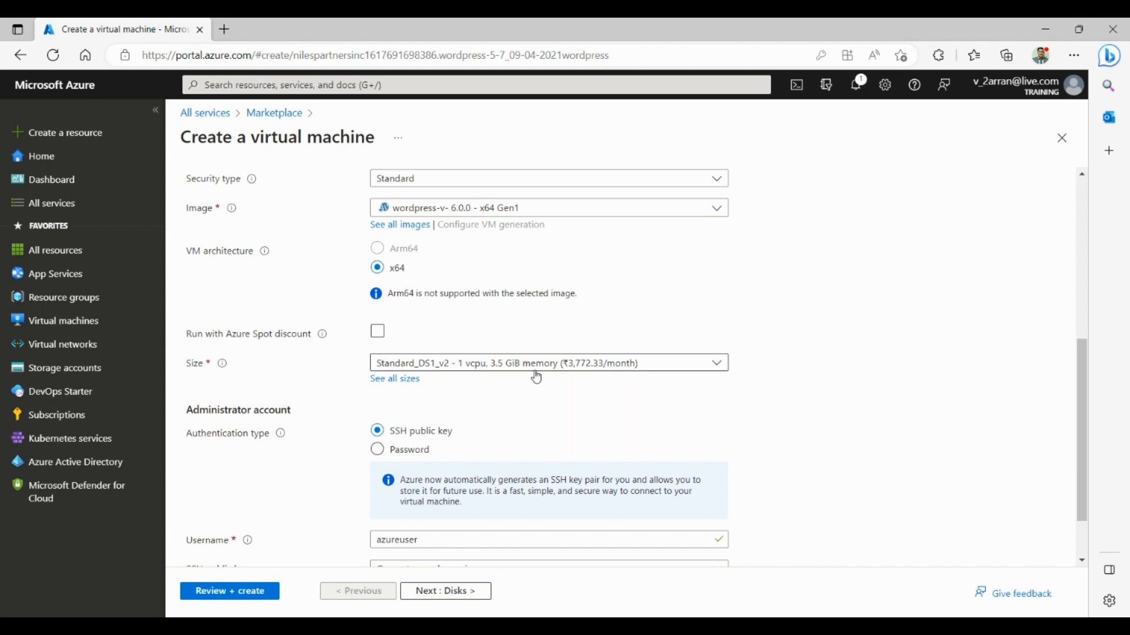
scroll(781, 402, down, 1)
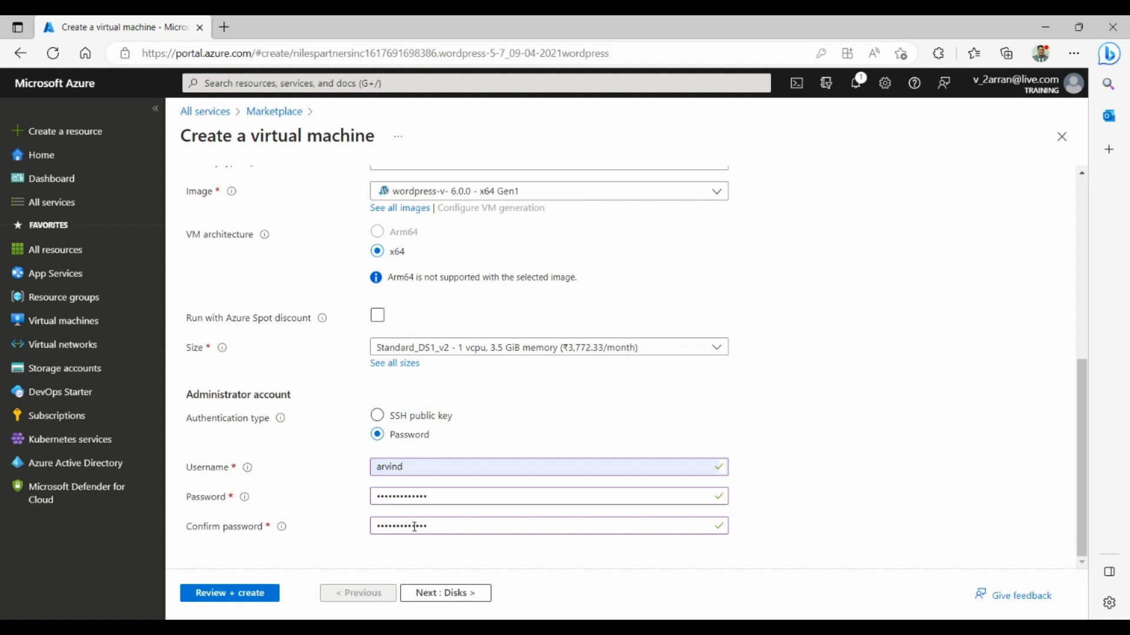
click(436, 594)
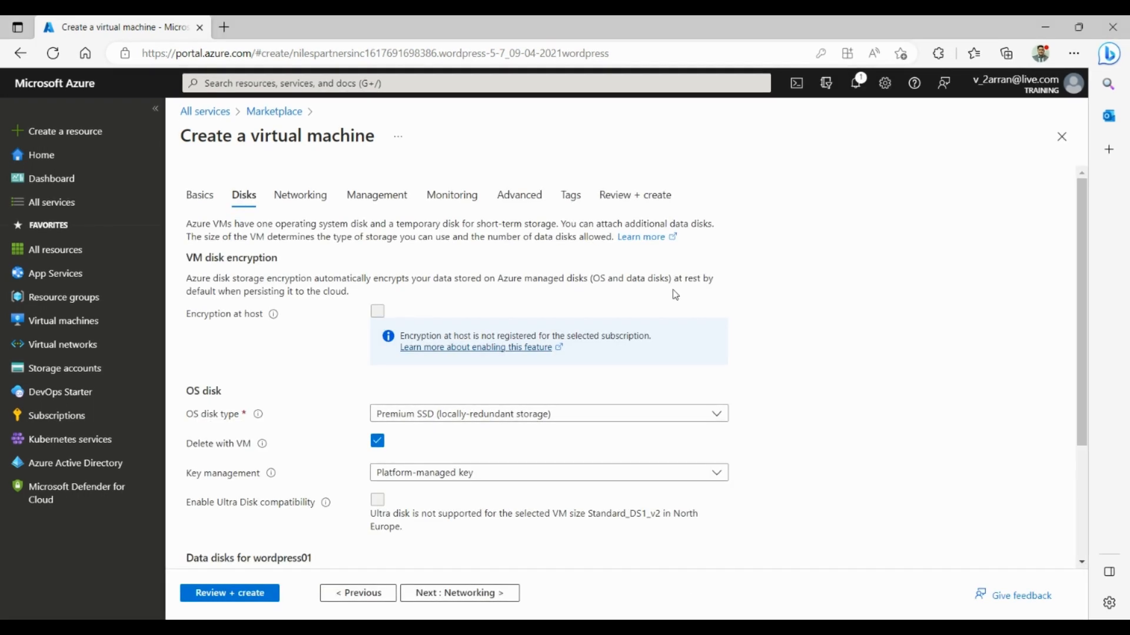
Step: Keep the default disk, networking, management, monitoring, advanced and tag settings, and create the virtual machine after validation
scroll(702, 276, down, 3)
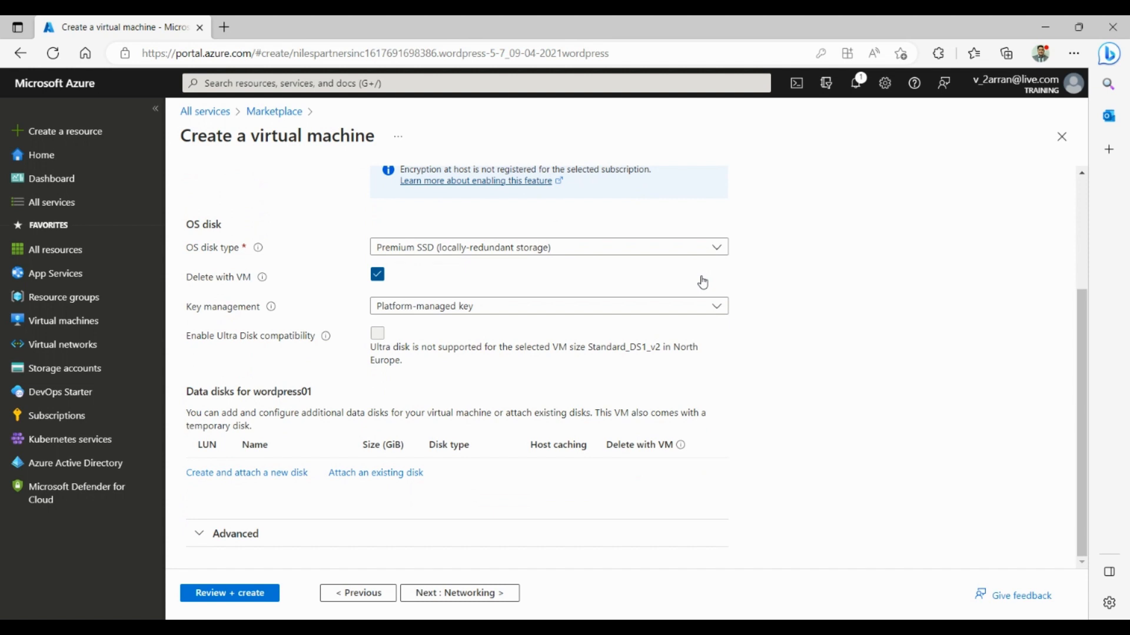
click(448, 599)
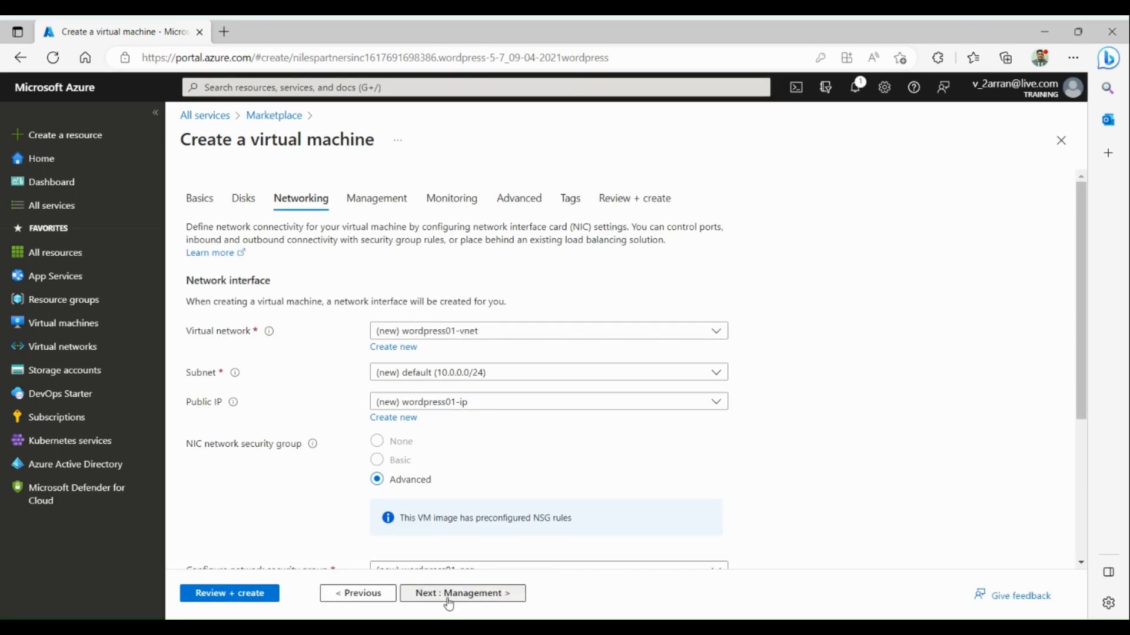
click(449, 593)
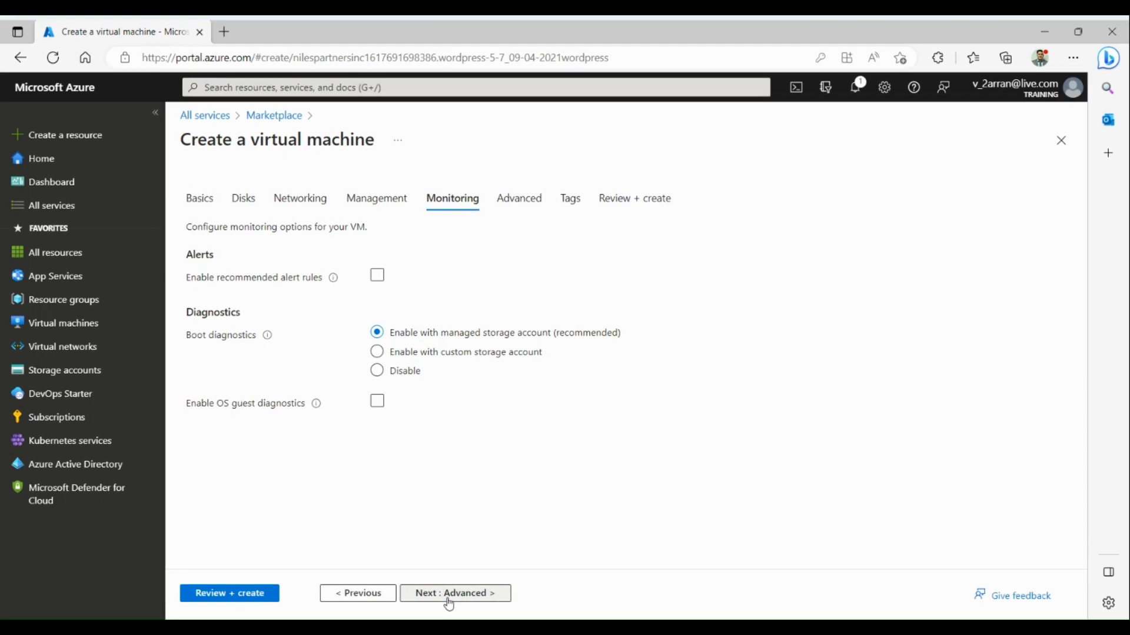
click(447, 597)
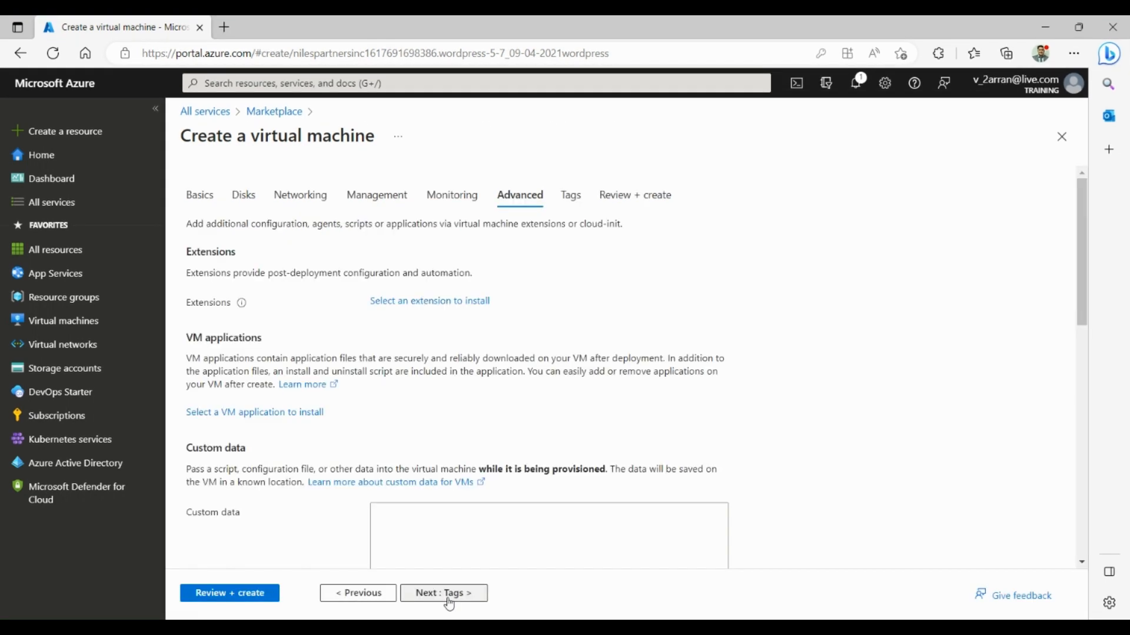
click(448, 595)
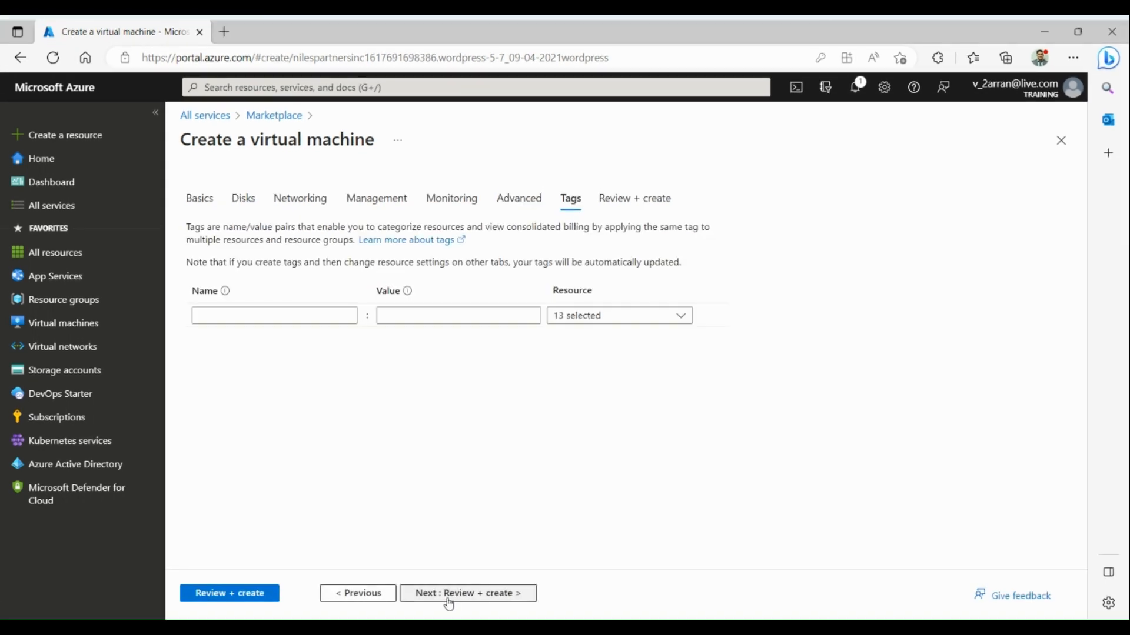
click(448, 597)
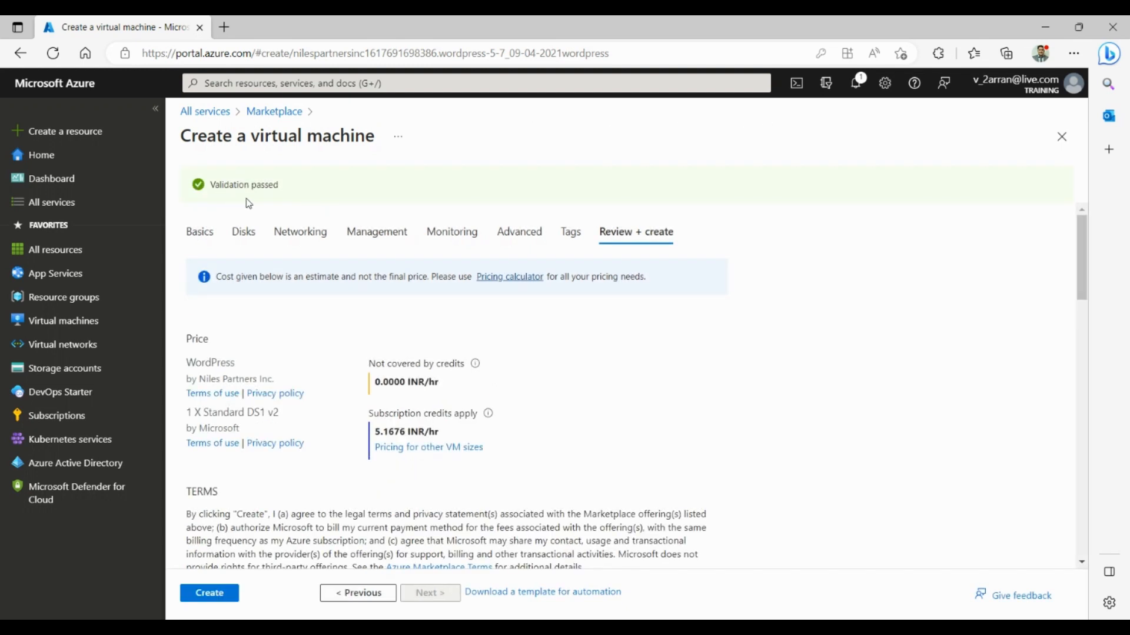
click(213, 593)
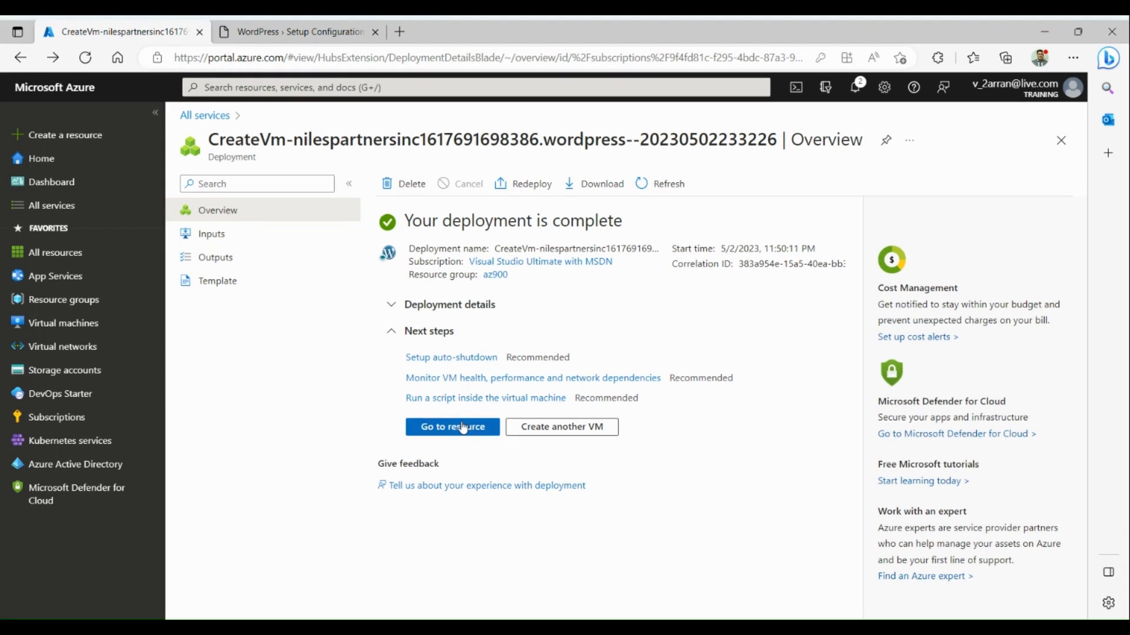
Step: Open the wordpress01 virtual machine from resource group az900 and copy its public IP address
click(495, 273)
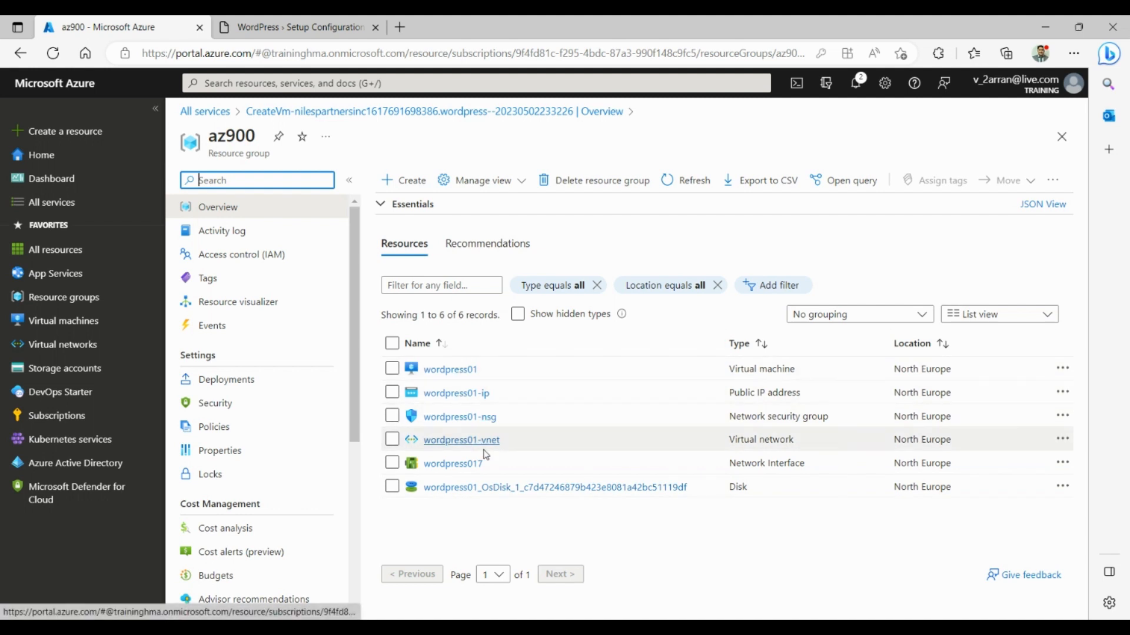
click(452, 370)
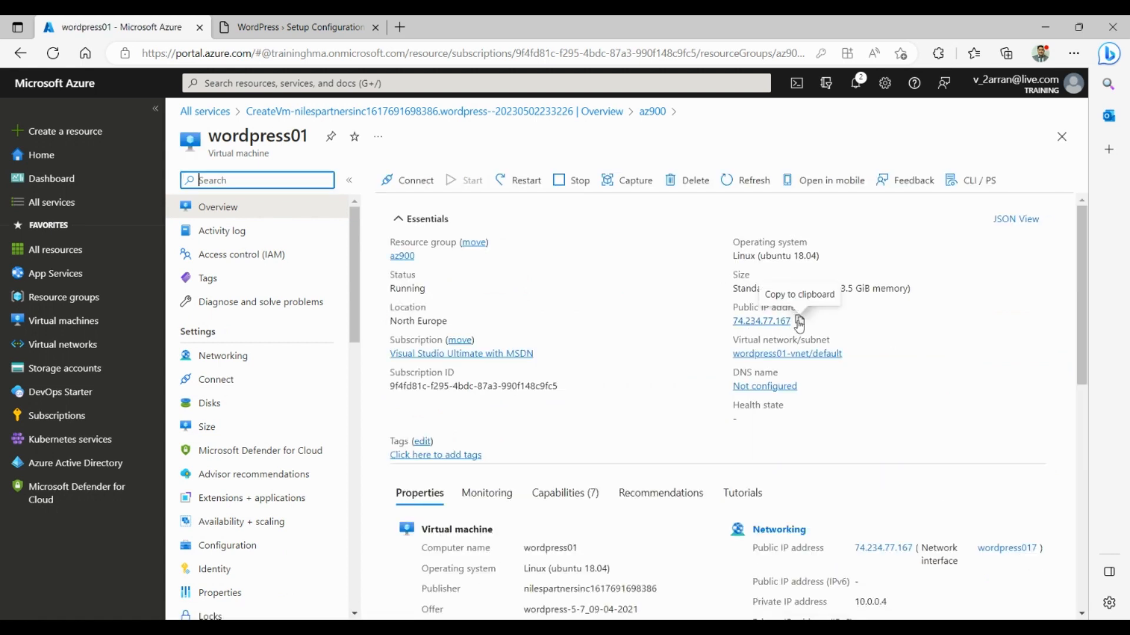
click(799, 321)
click(799, 323)
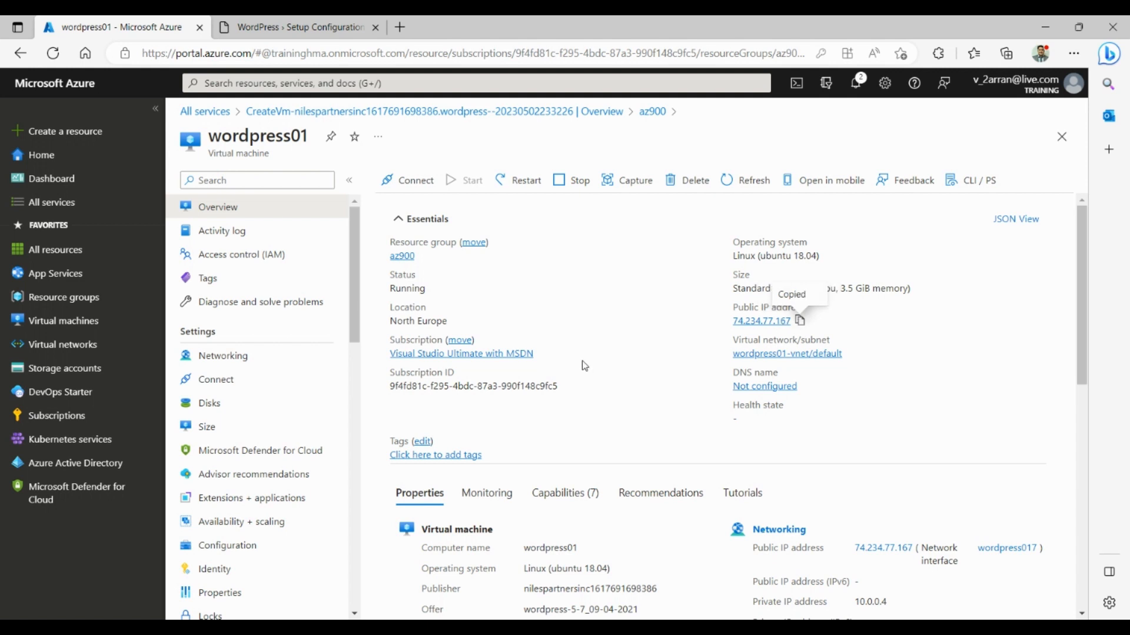
Step: Close the old WordPress setup page and load the copied public IP address in a new browser tab
click(374, 27)
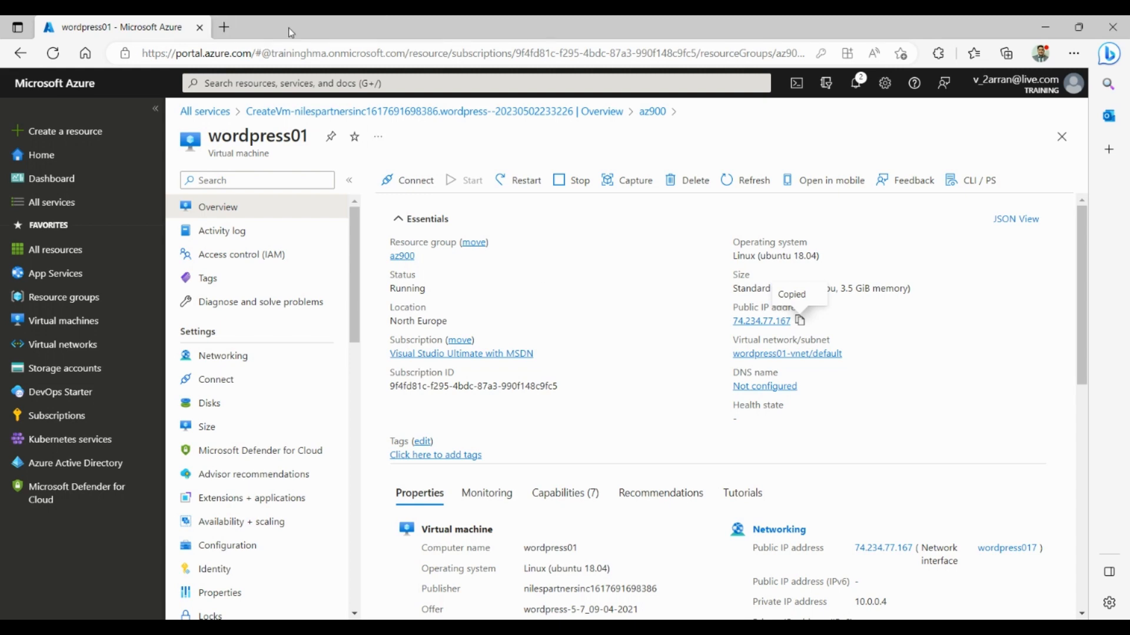
click(224, 28)
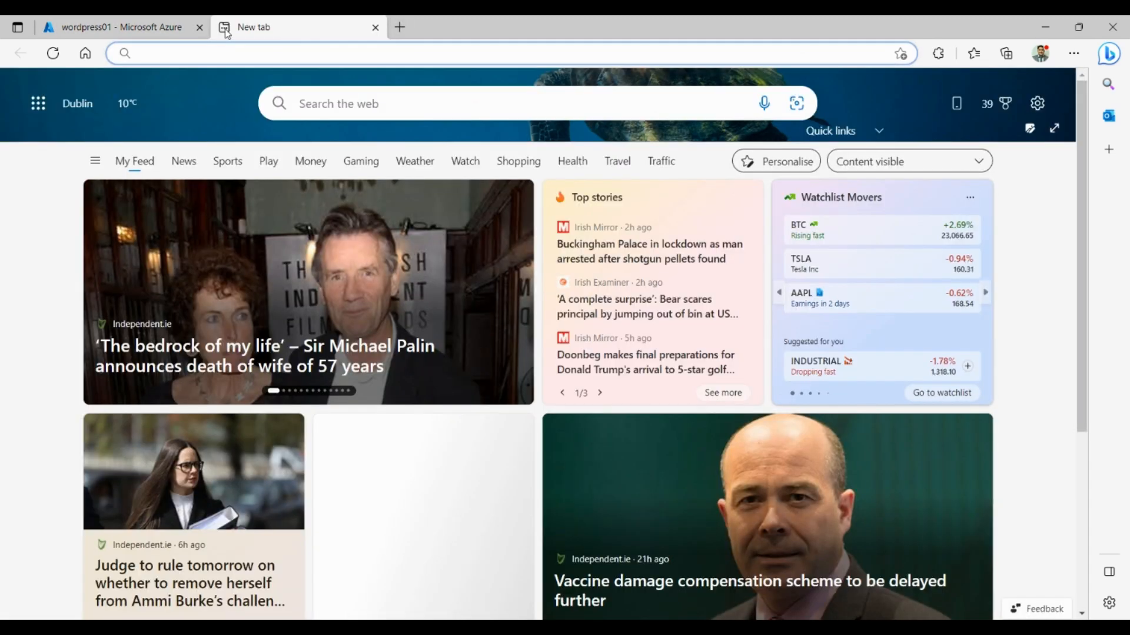
key(ctrl+v)
key(Return)
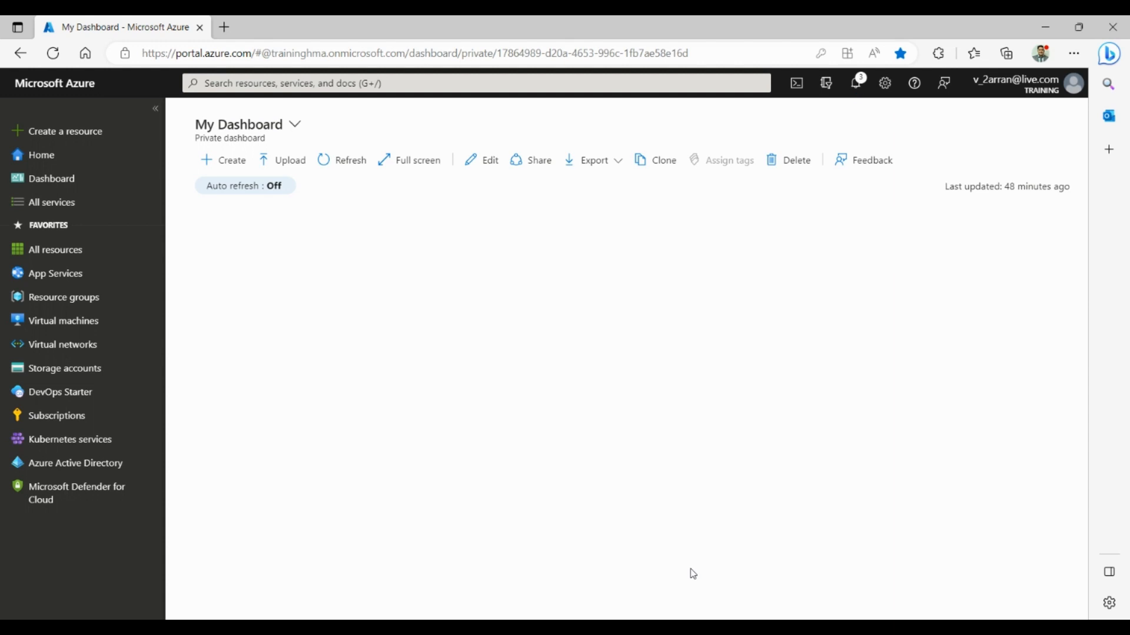
Step: Return to the full services list, filter it for "market" and open the Marketplace
click(77, 206)
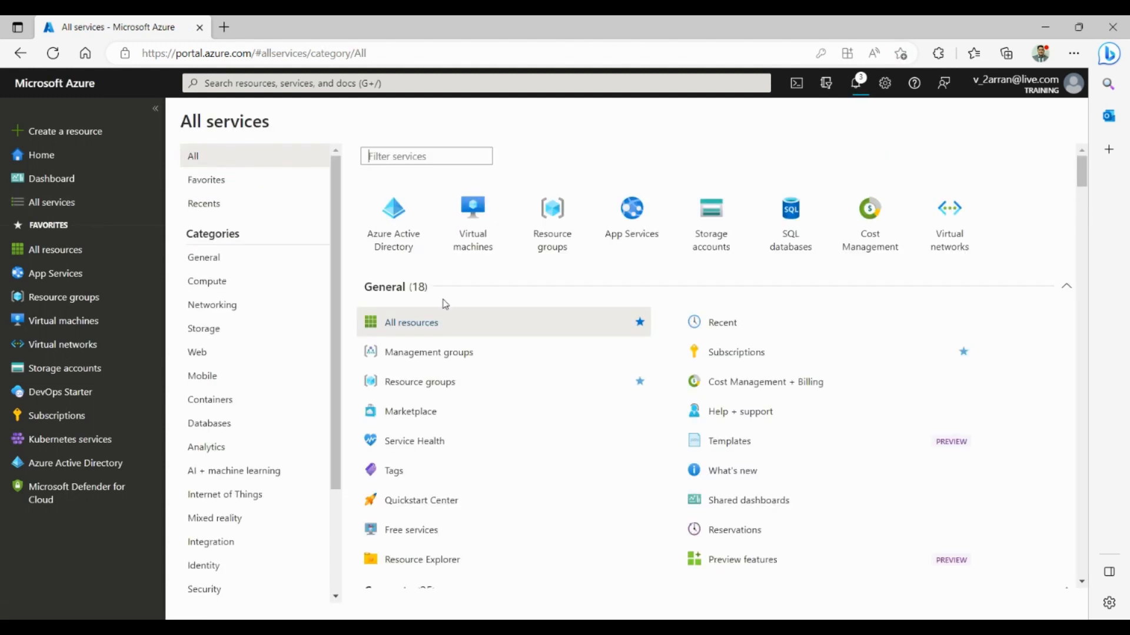
text(market)
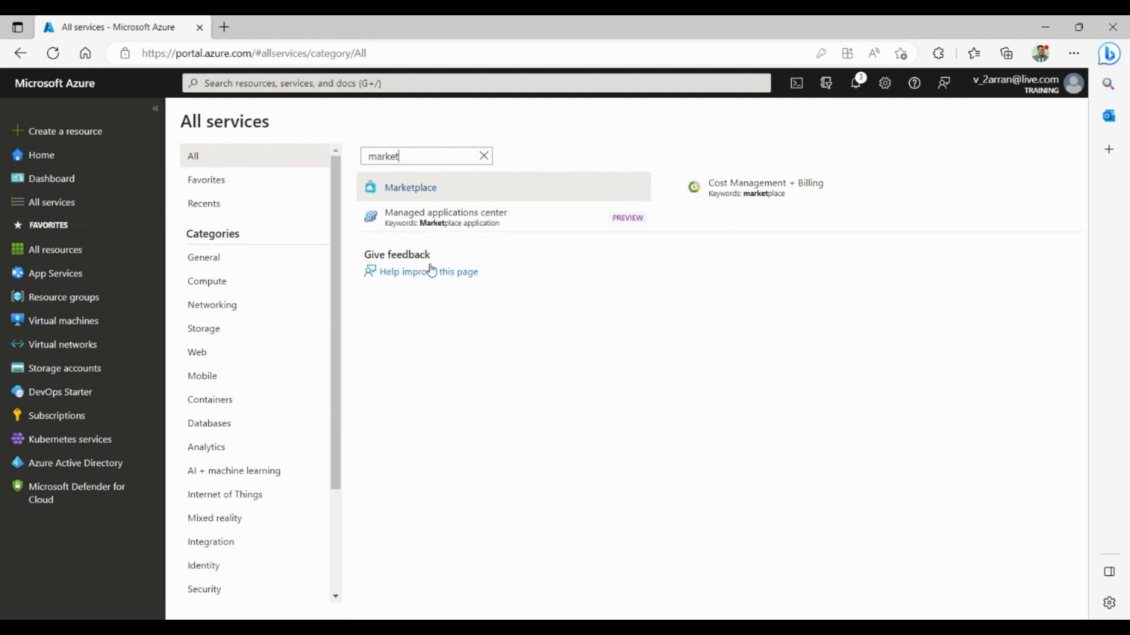
click(400, 190)
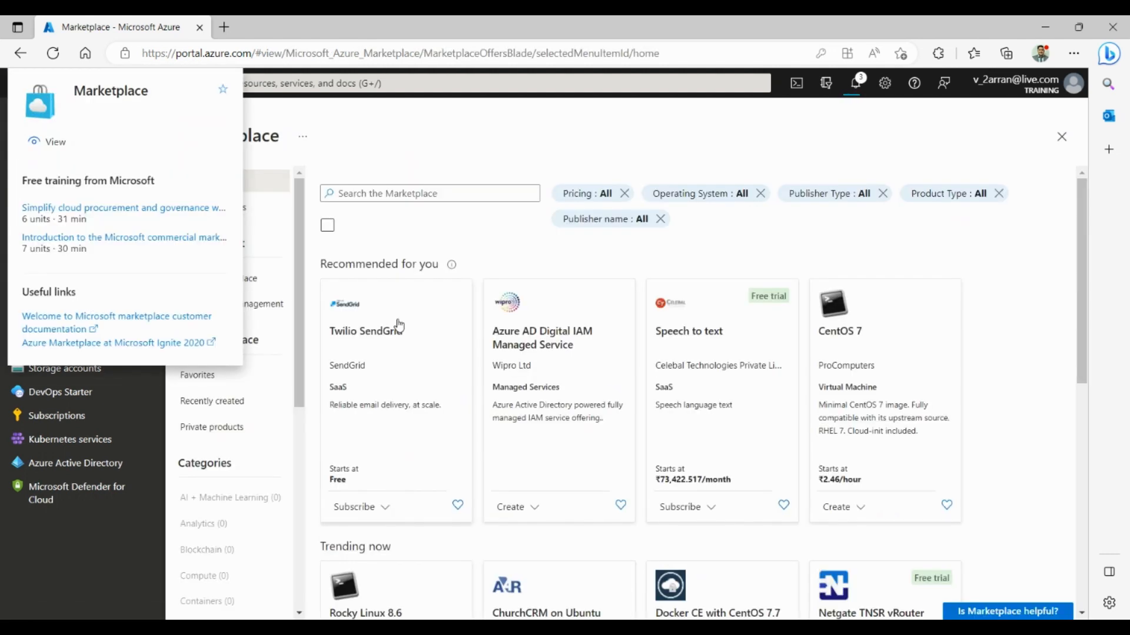
Step: Search the Marketplace for "wordpress" and restrict the results to Azure services only
click(351, 228)
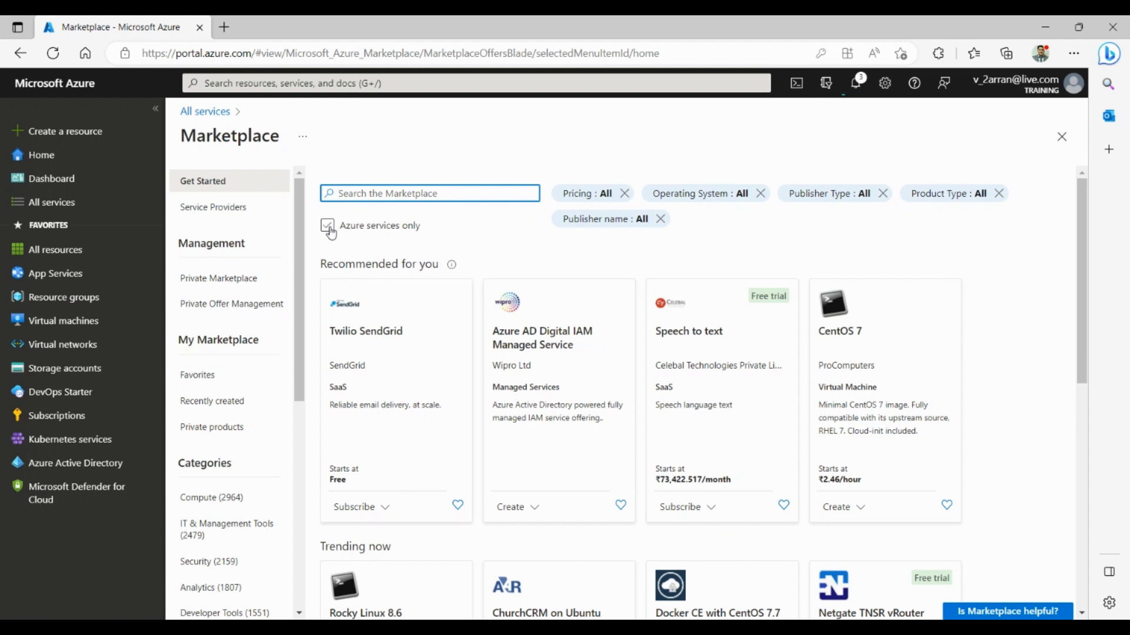
click(328, 227)
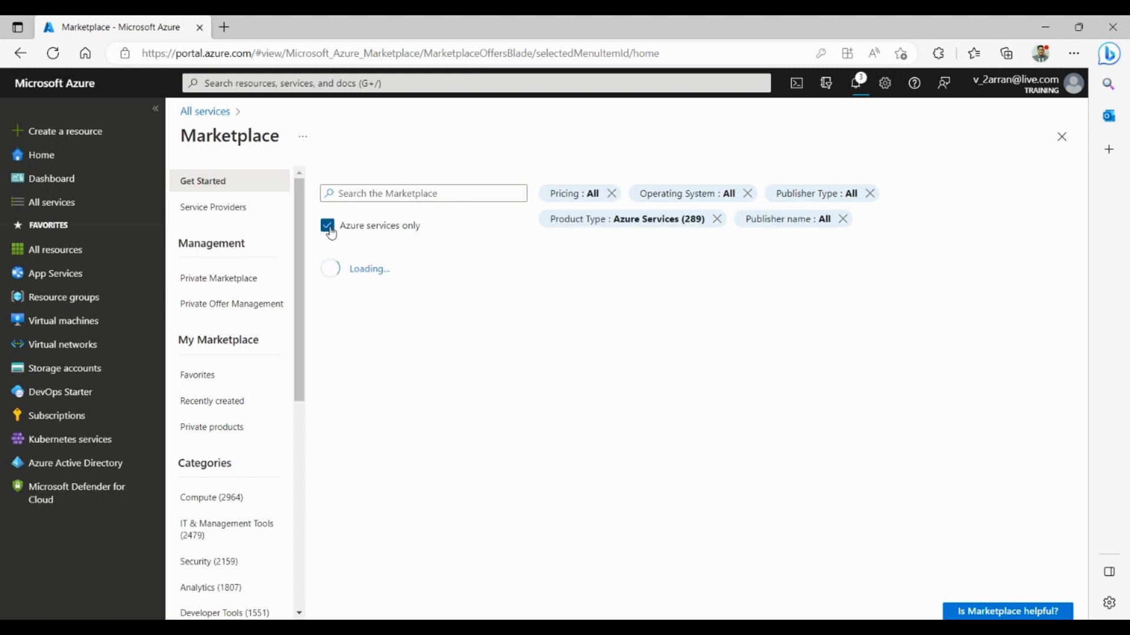
click(381, 195)
text(wordpress)
key(Return)
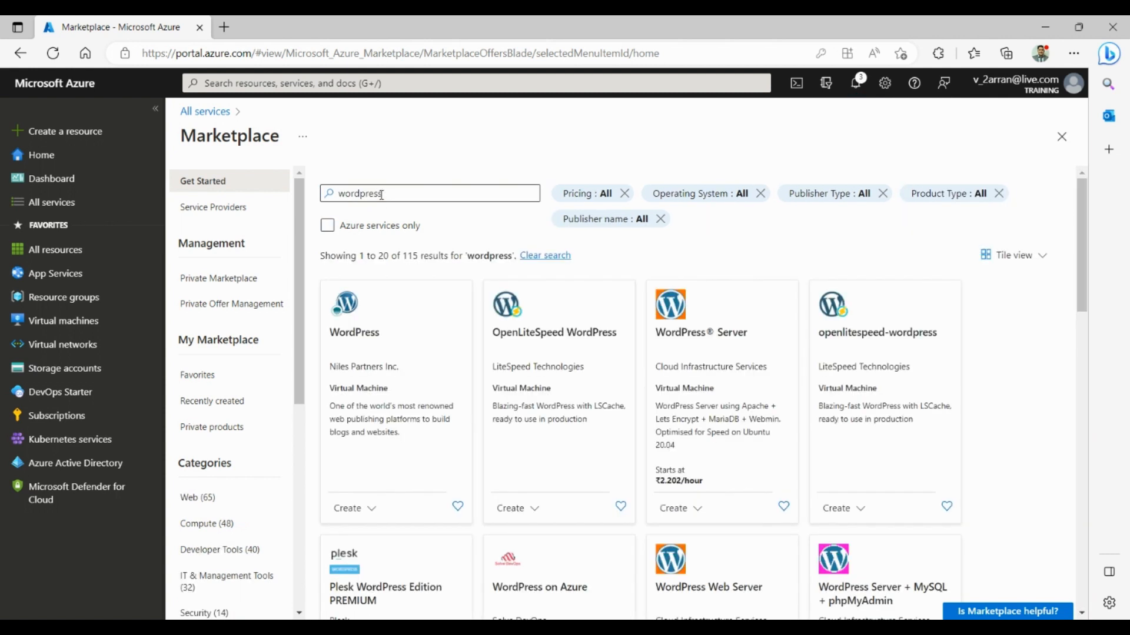
click(327, 227)
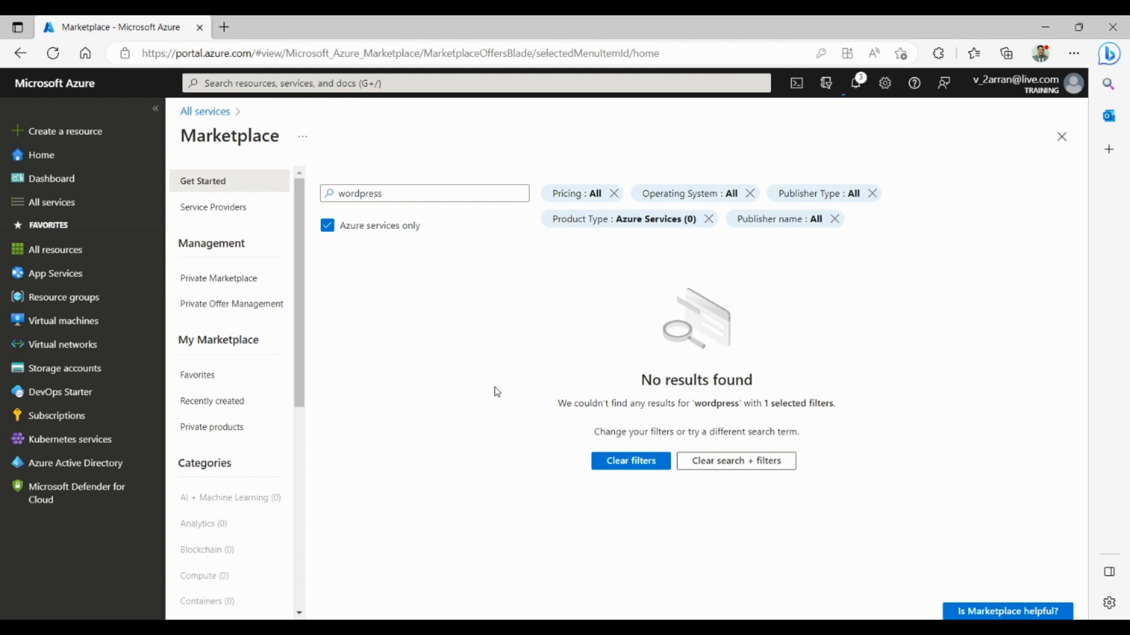
Step: Search the Marketplace for "virtual machine" instead and limit the results to Azure services only
double_click(371, 195)
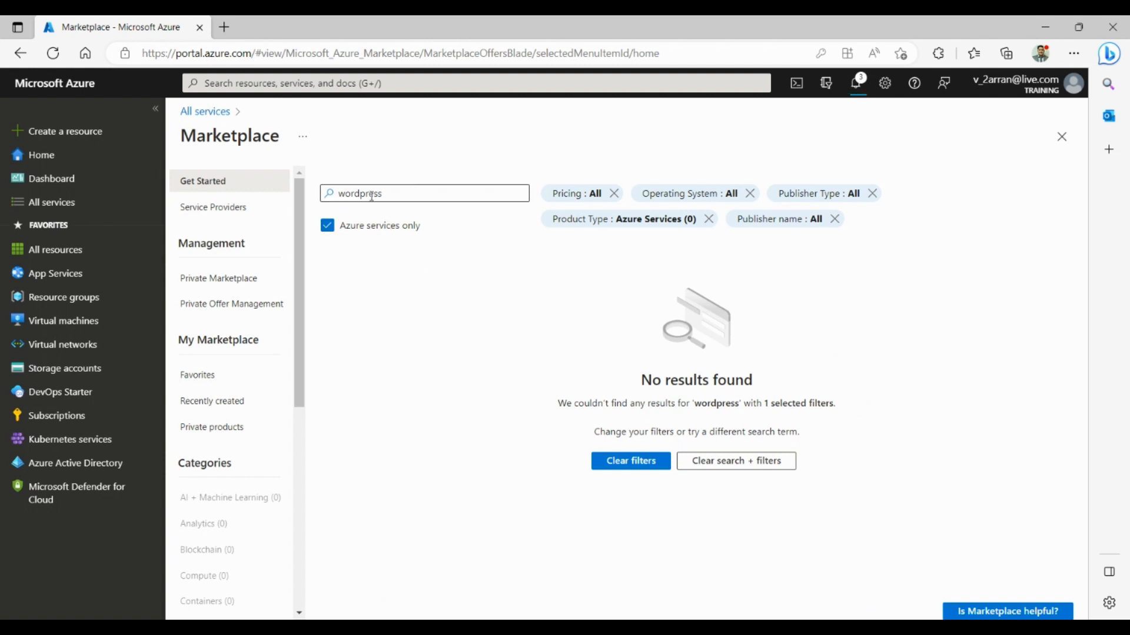
text(v)
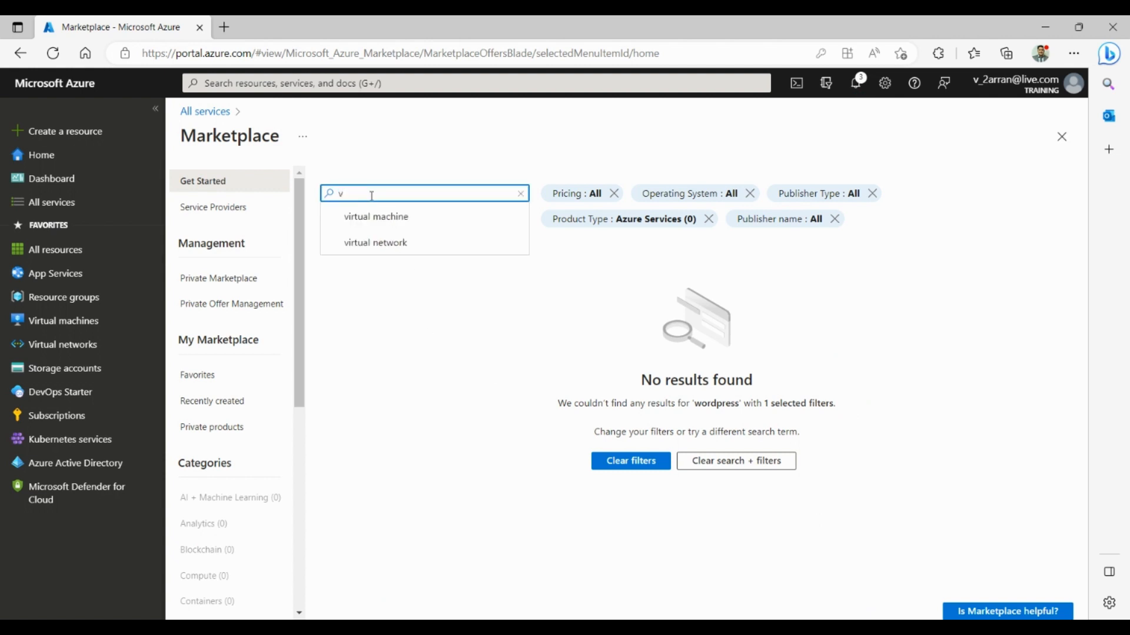
text(irtual mach)
click(382, 218)
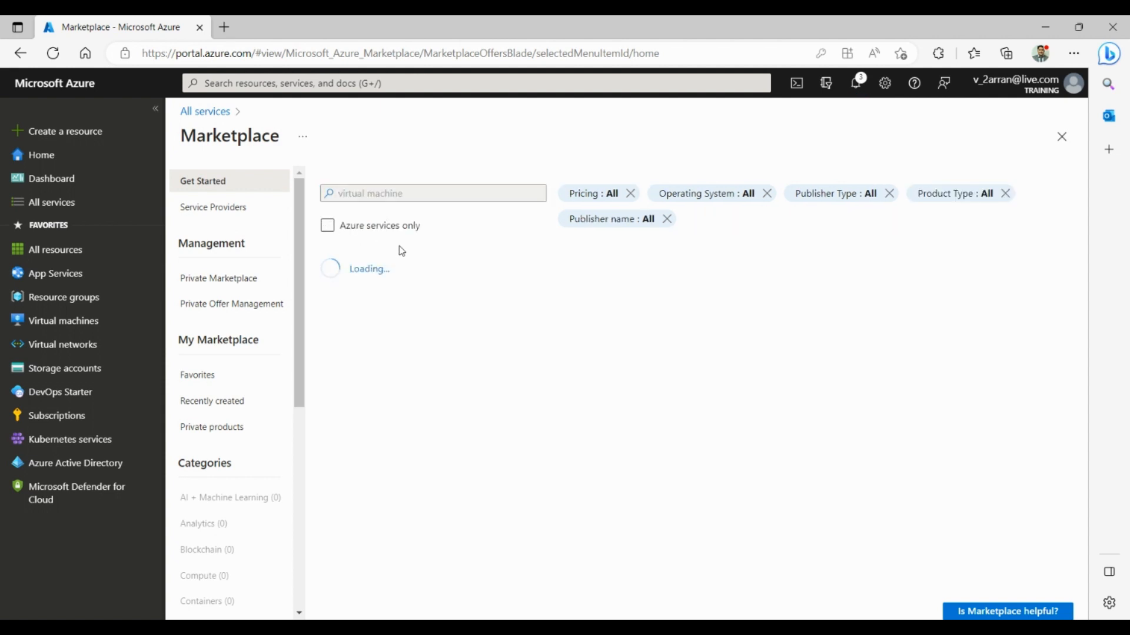
click(328, 226)
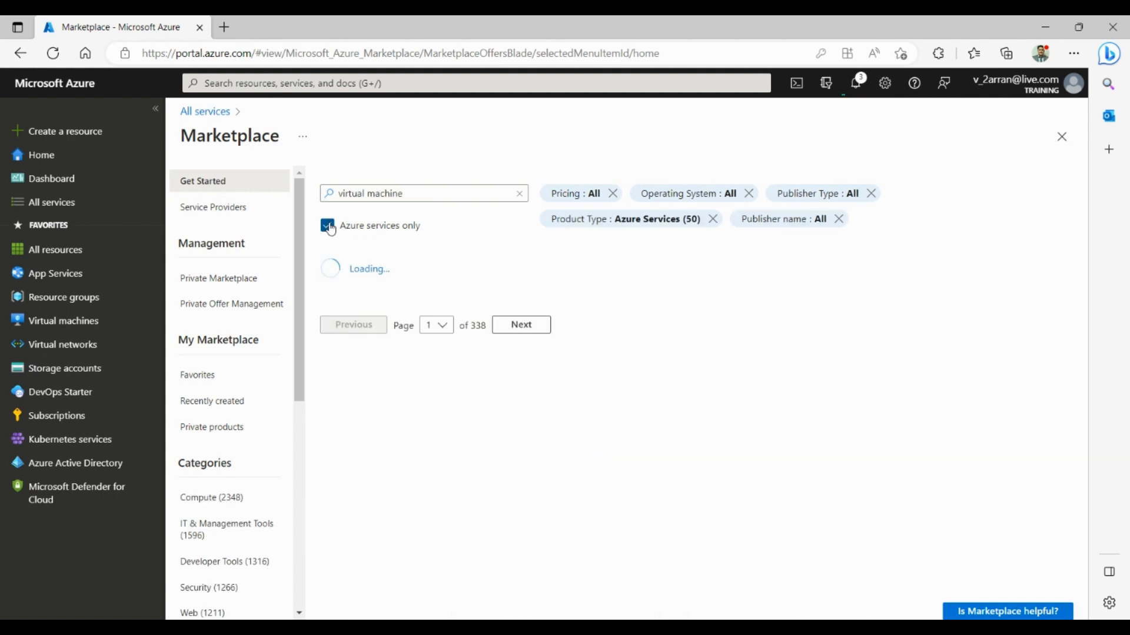